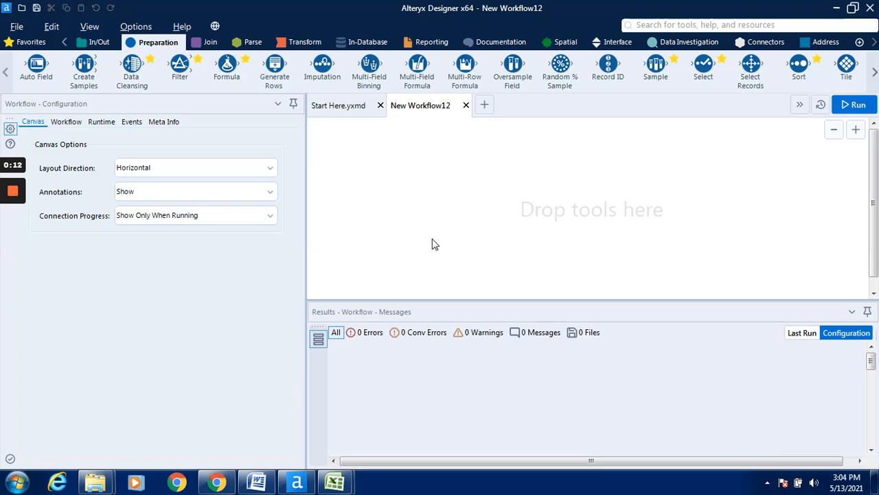
Add an Input Data tool to the canvas and connect it to the file Sales 2017 - Copy in Sample data excel.
click(101, 44)
drag(169, 66, 421, 179)
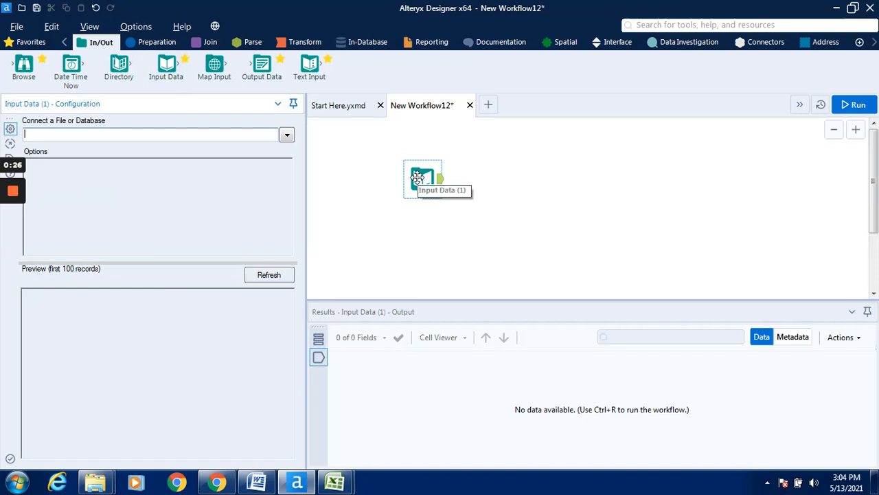
click(286, 136)
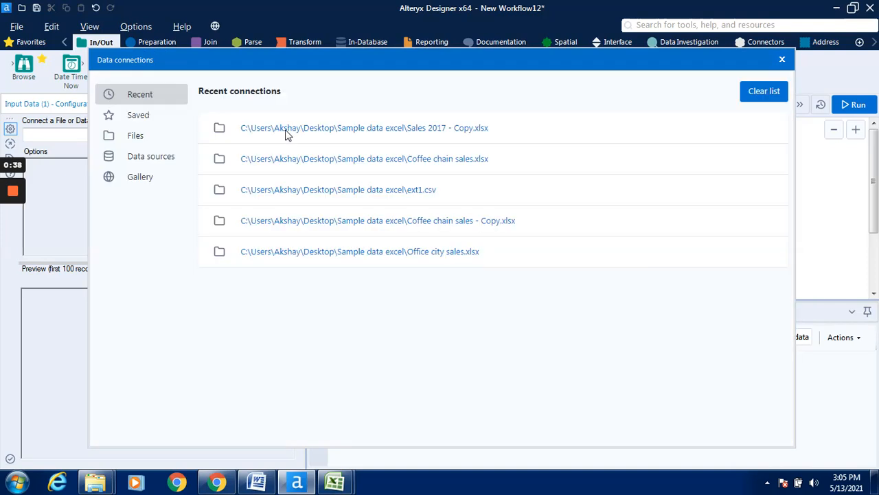
click(157, 137)
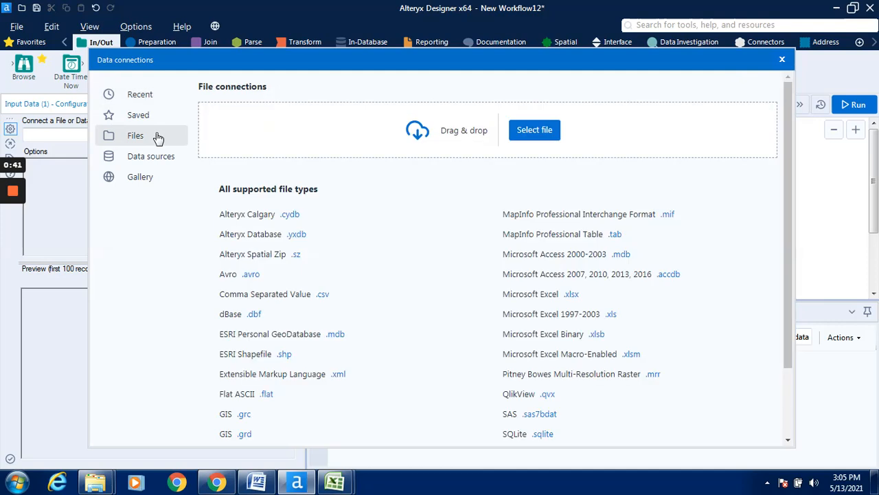
click(550, 130)
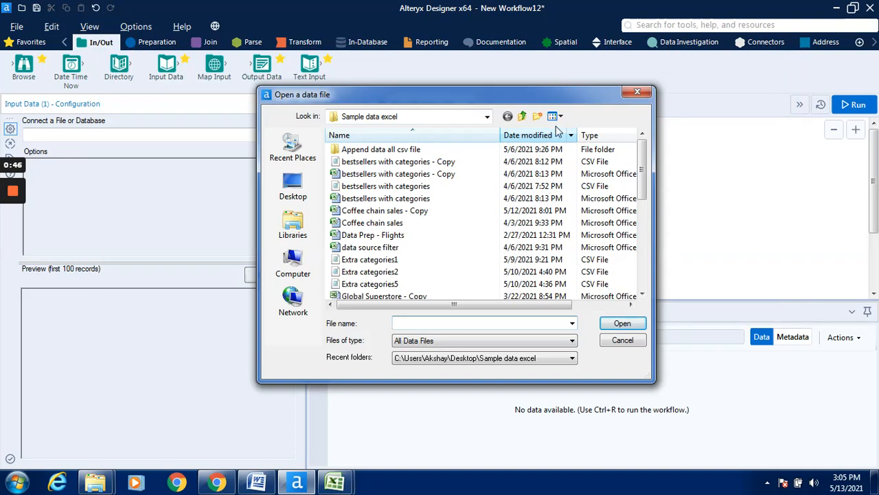
click(645, 255)
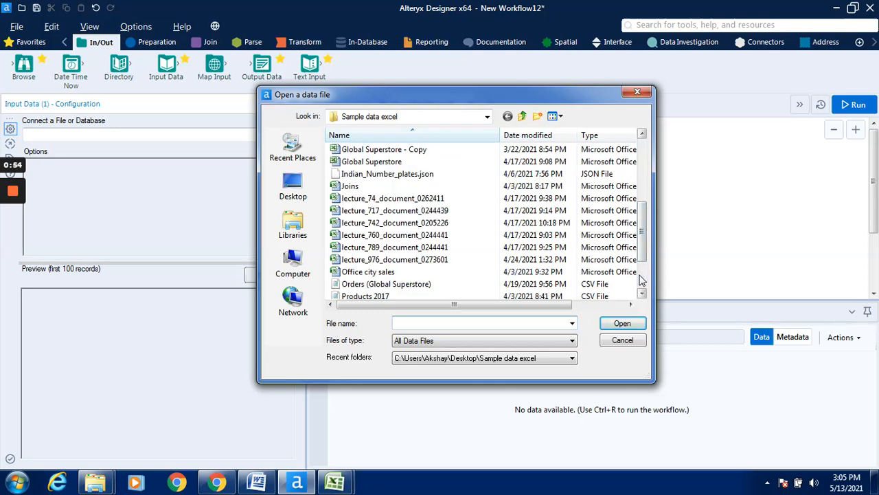
click(640, 278)
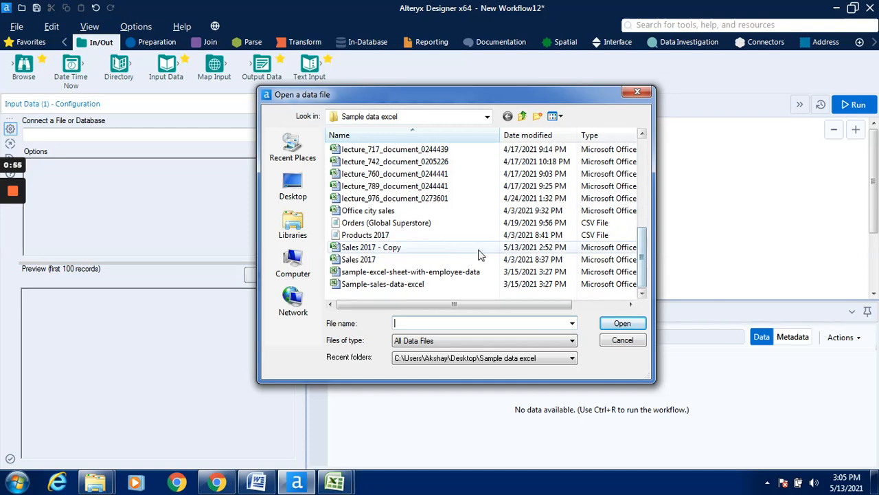
click(440, 249)
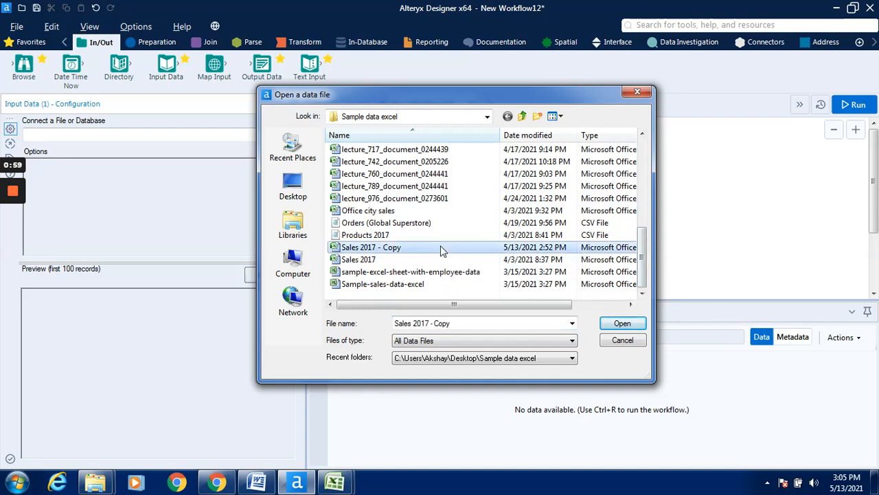
click(623, 324)
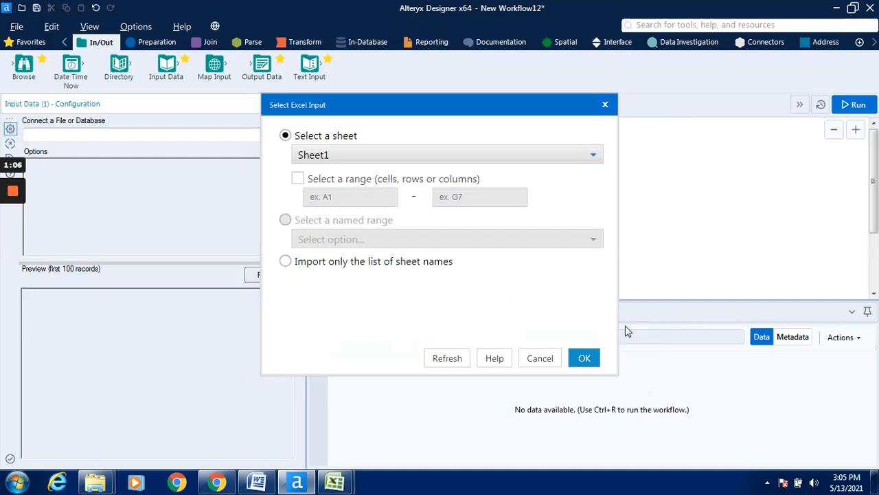
Choose the 50 Records Orders sheet as the Excel input and load it.
click(597, 159)
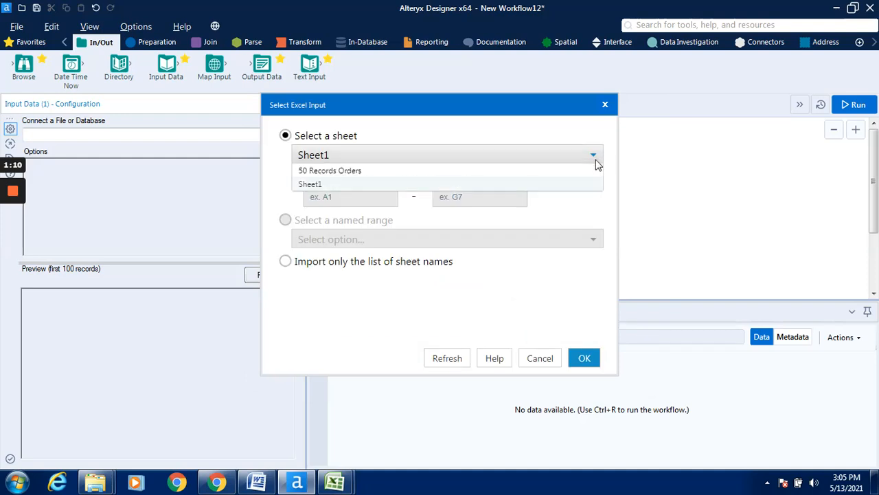
click(540, 173)
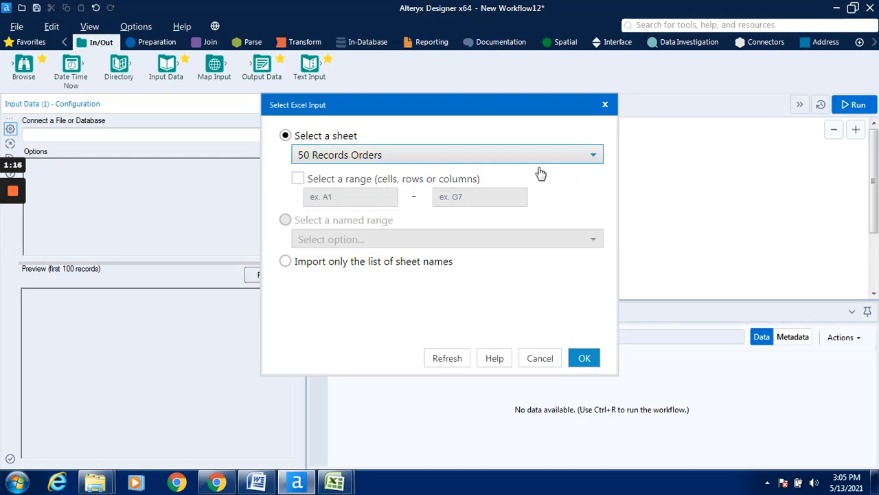
click(583, 359)
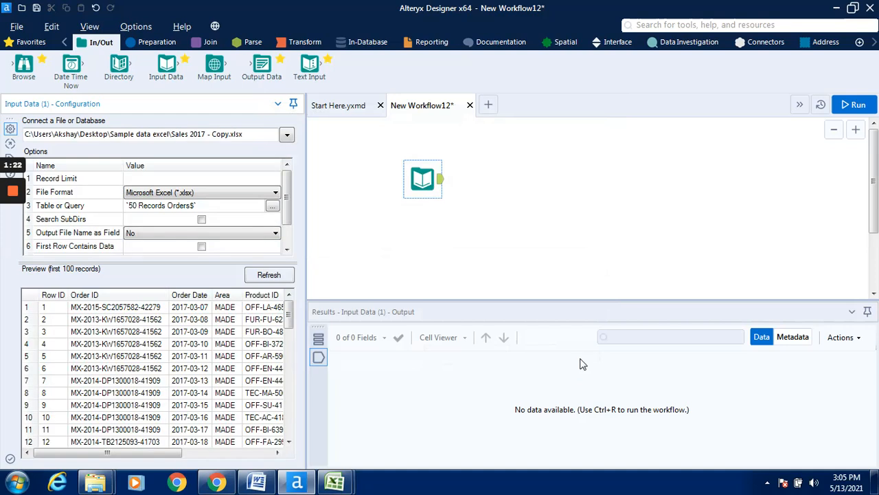
Switch to Excel to examine the order records in Sales 2017 - Copy, and return to Alteryx Designer.
mouse_move(335, 481)
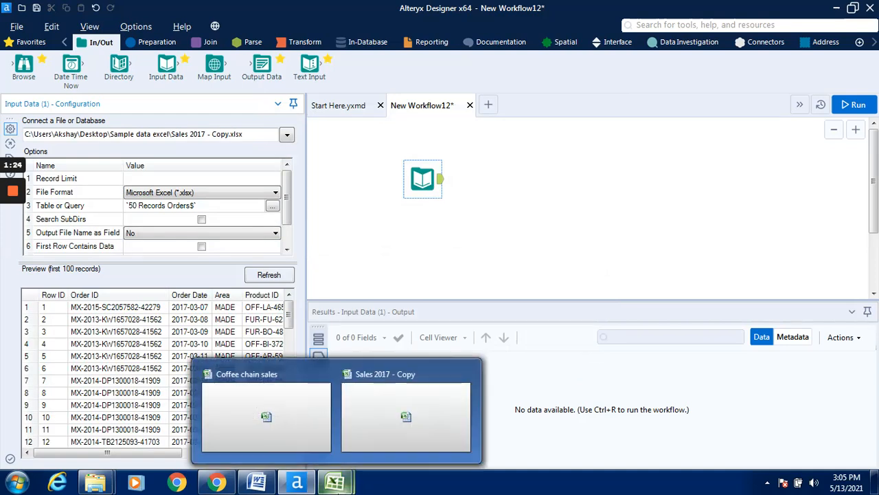
click(380, 445)
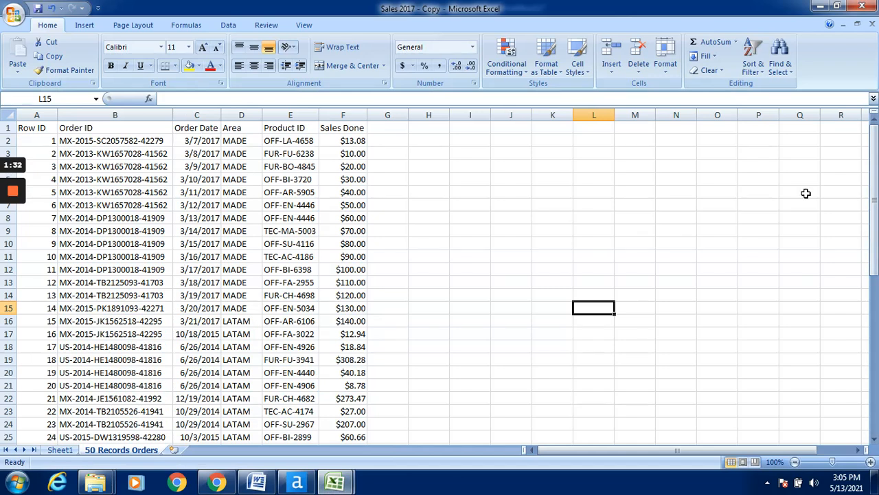
mouse_move(876, 182)
mouse_down()
mouse_move(876, 357)
mouse_move(876, 182)
mouse_up()
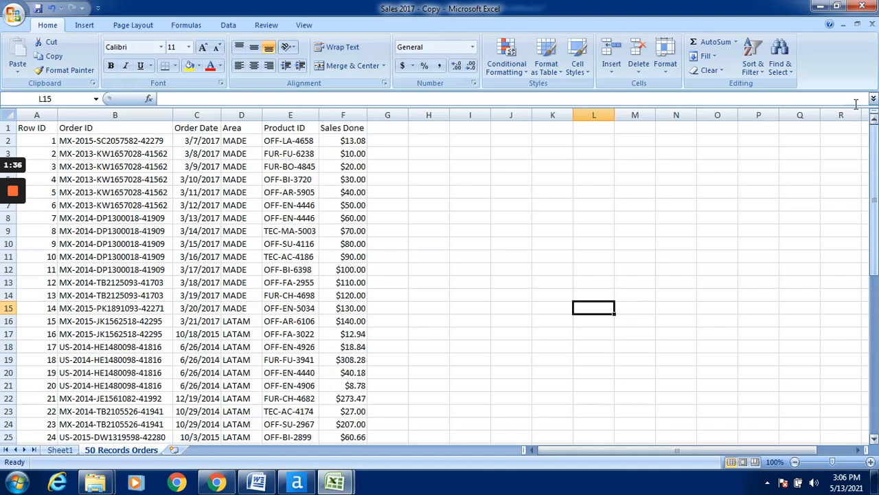
click(821, 7)
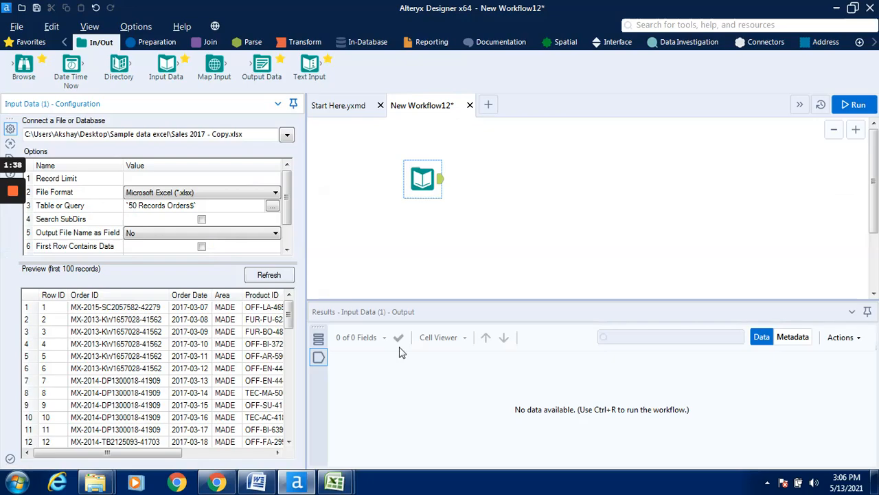
Add a Filter tool connected to the Input Data tool and choose Order Date as its basic filter column.
click(169, 43)
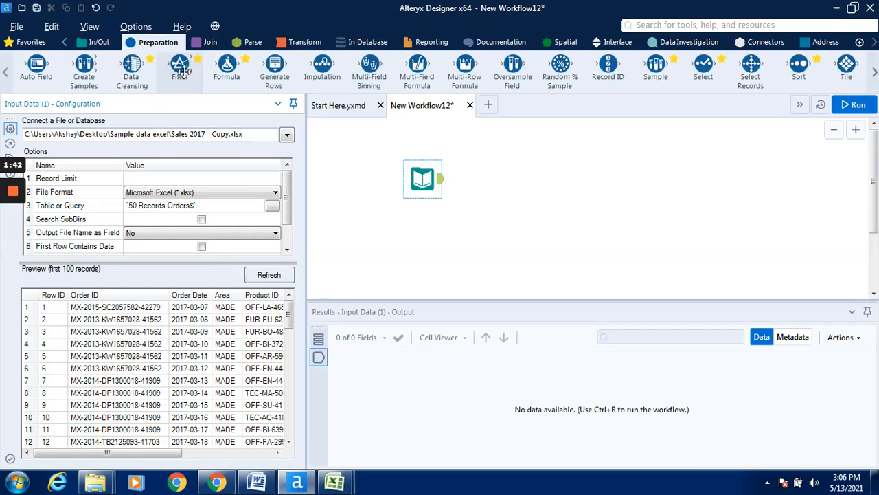
drag(168, 59, 509, 177)
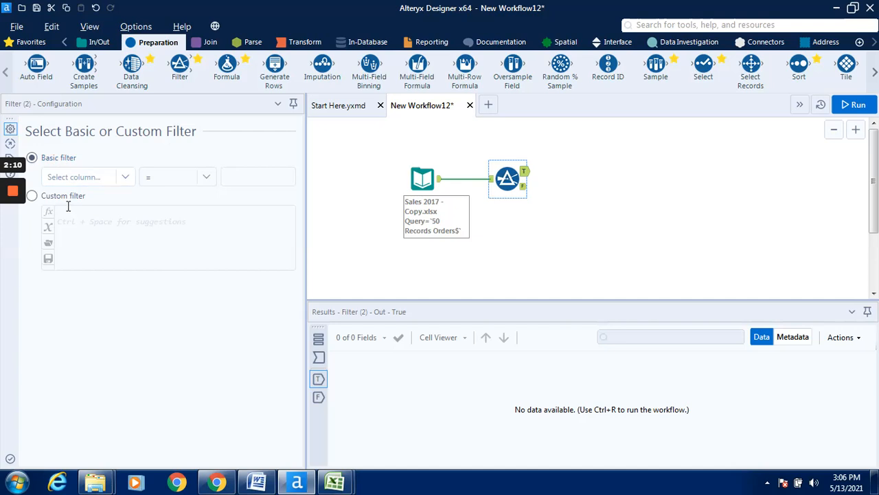
click(128, 182)
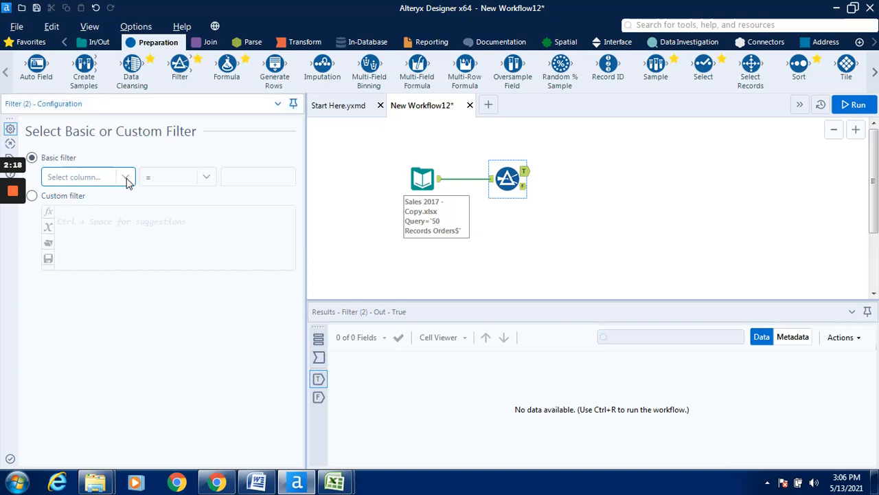
click(127, 180)
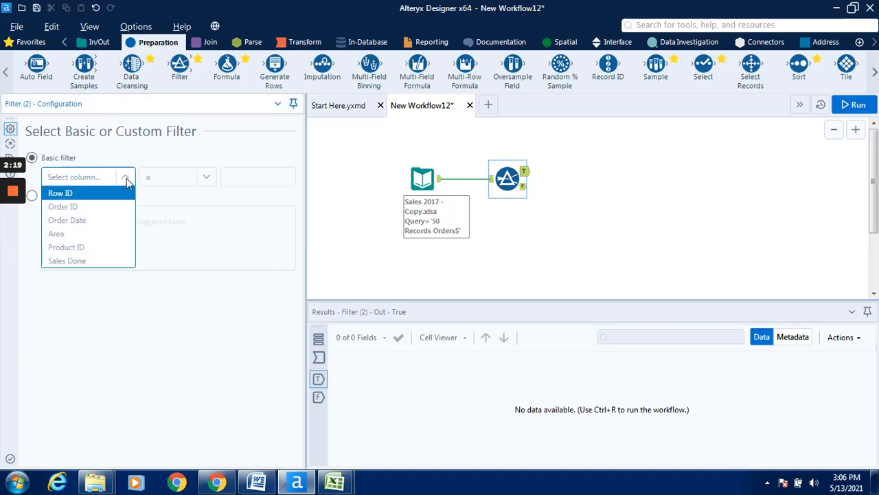
click(120, 221)
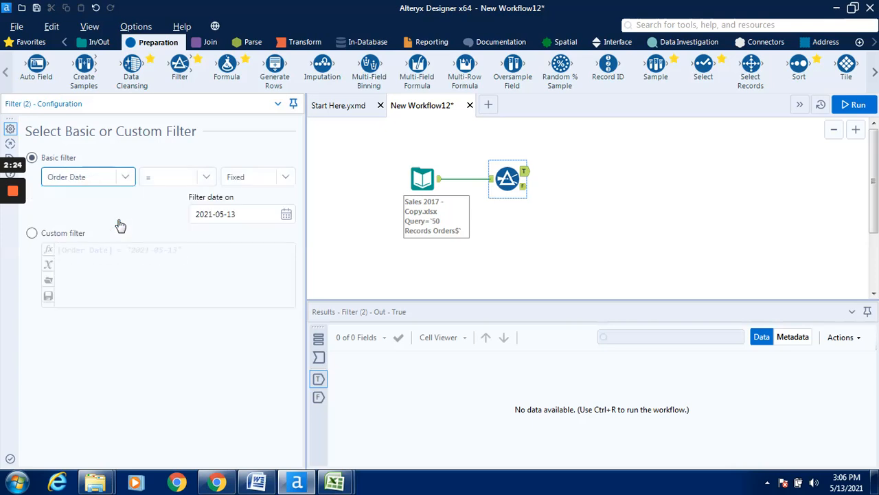
Compare the filter operators offered for the Order Date and Area columns, and return the filter column to Order Date.
click(209, 179)
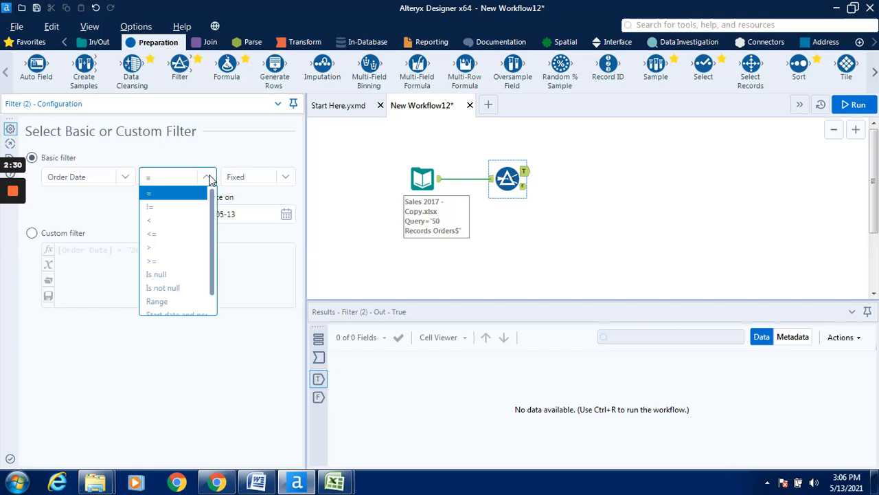
click(210, 156)
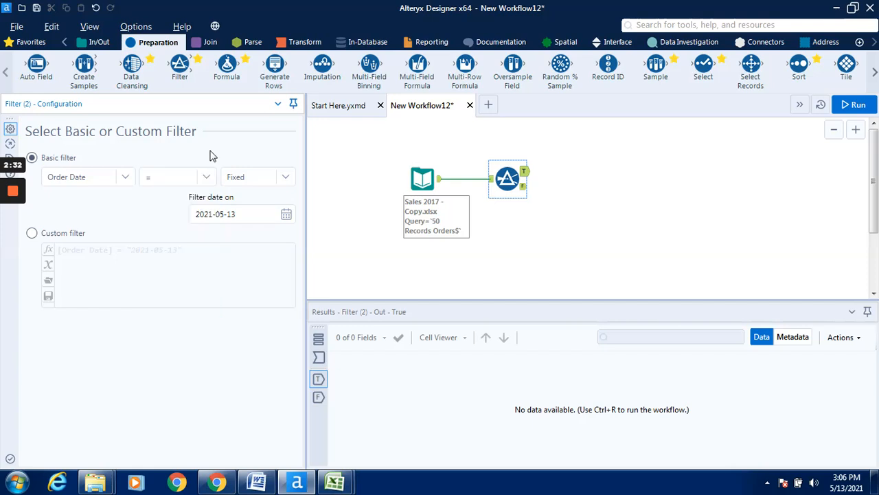
click(125, 179)
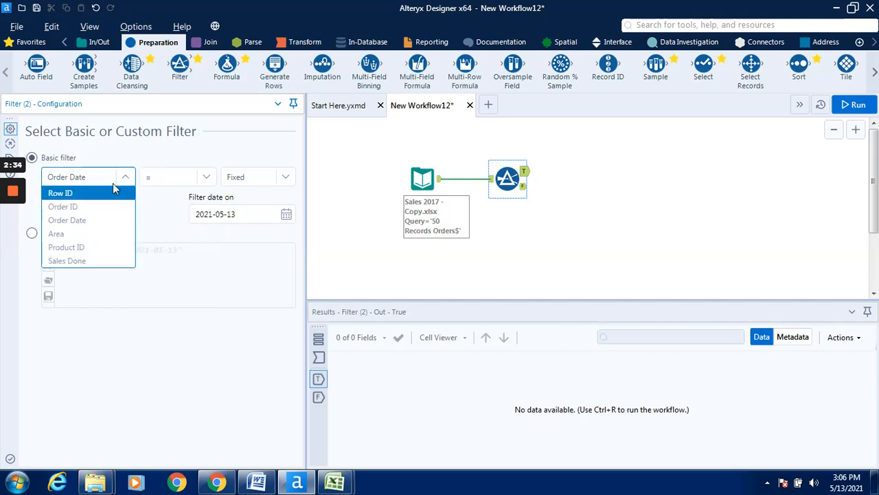
click(94, 239)
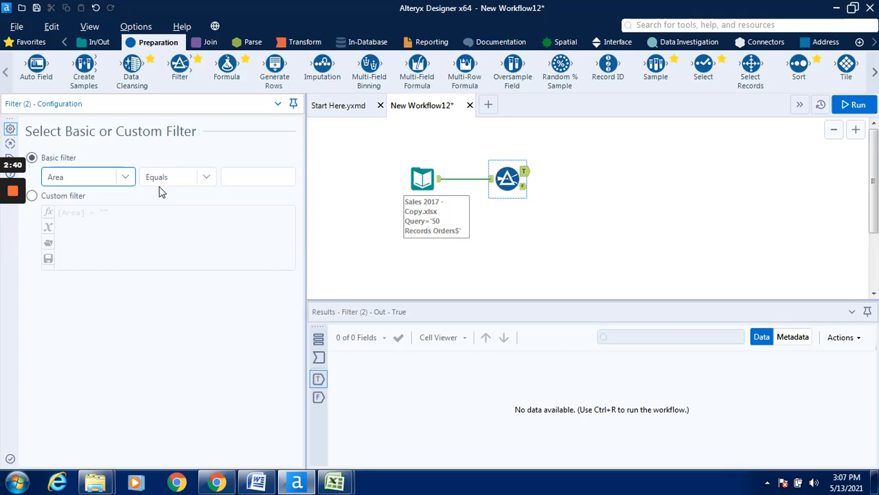
click(206, 177)
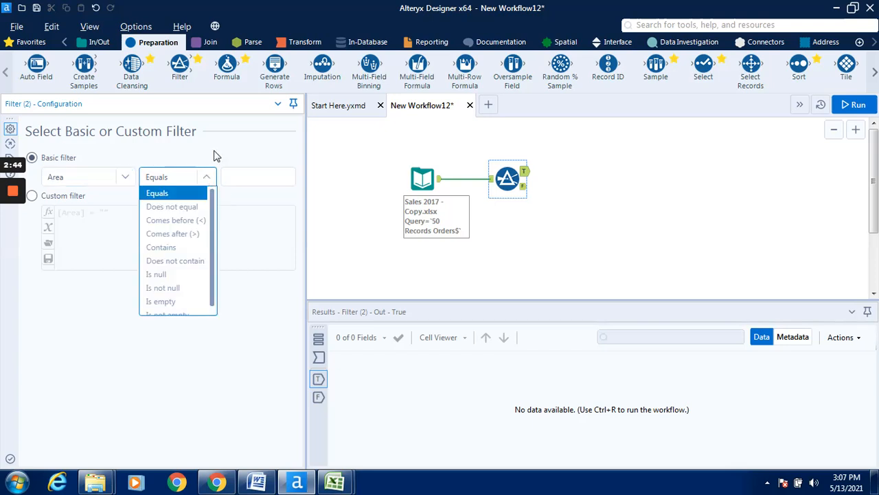
click(213, 155)
click(129, 179)
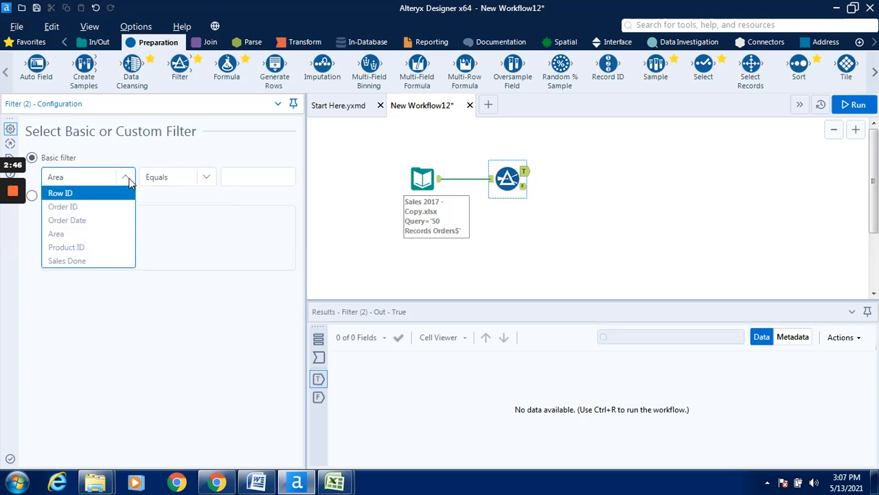
click(107, 221)
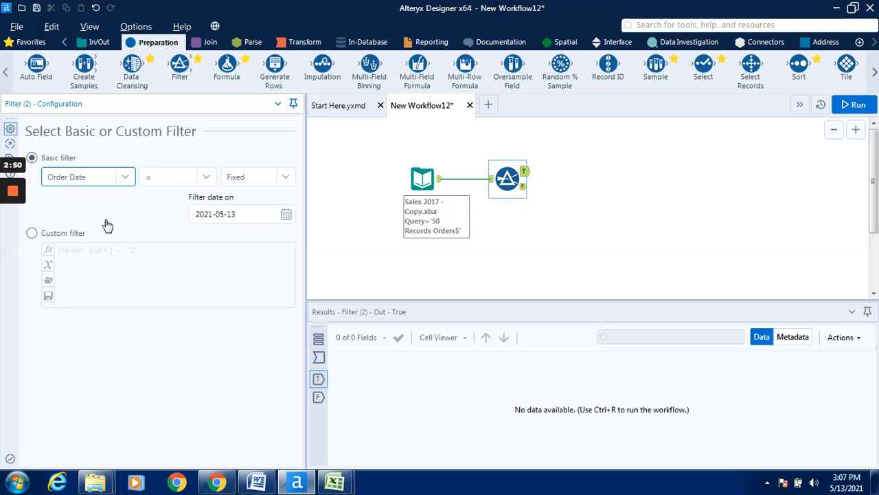
Set the Order Date filter operator to <= and compare it against a Fixed date.
click(206, 180)
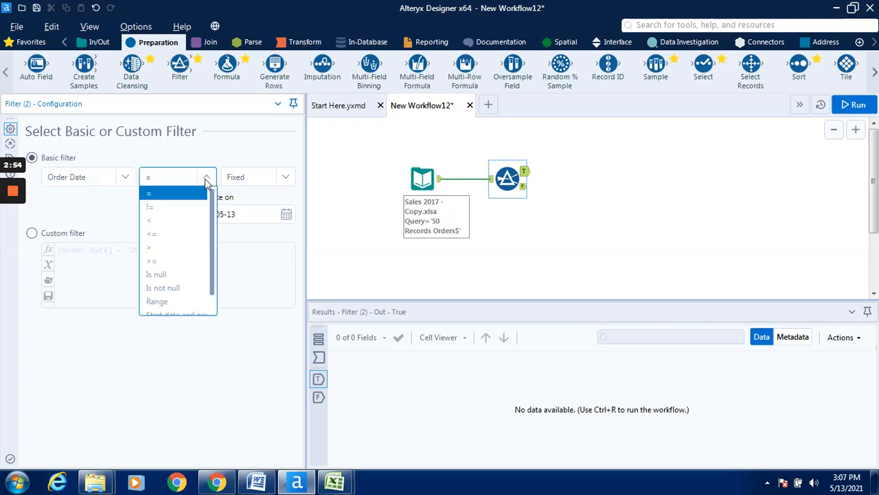
click(158, 236)
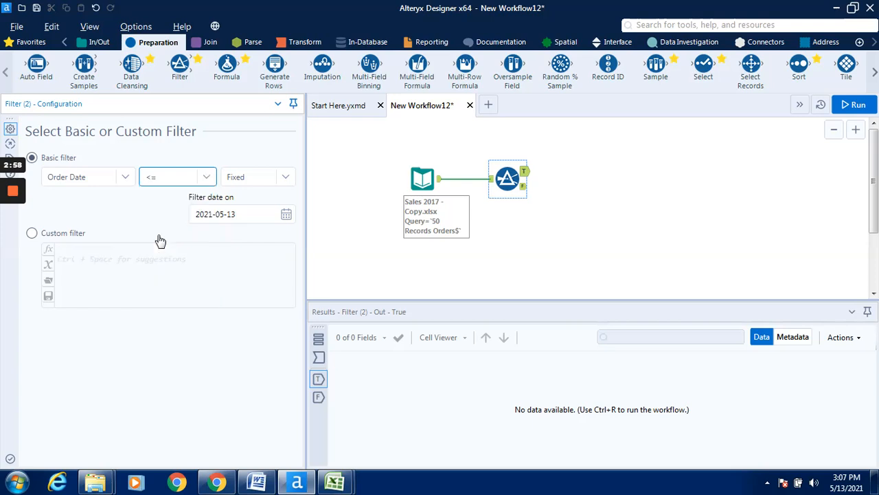
click(286, 178)
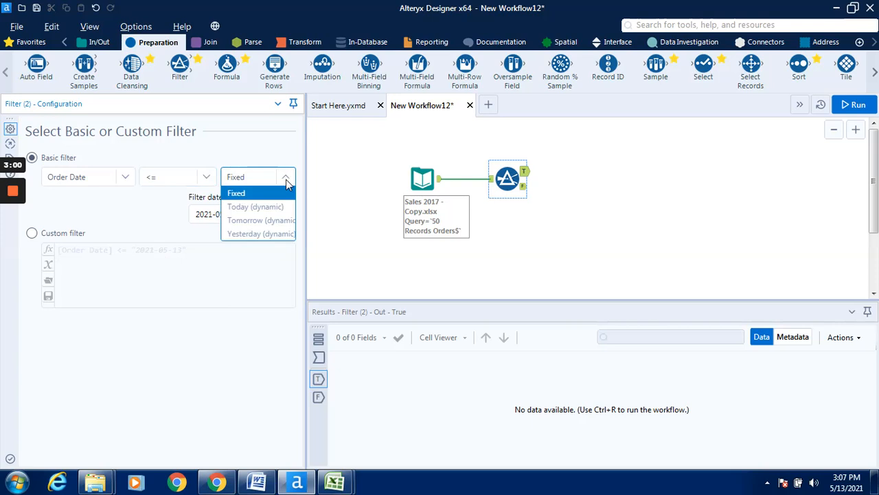
click(278, 194)
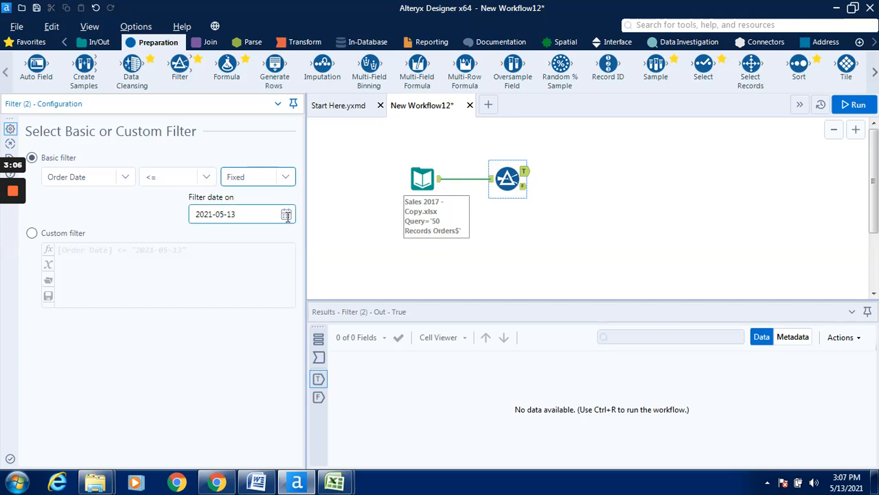
Set the Filter tool's fixed comparison date for Order Date to 2015-05-01 using the calendar picker.
click(287, 215)
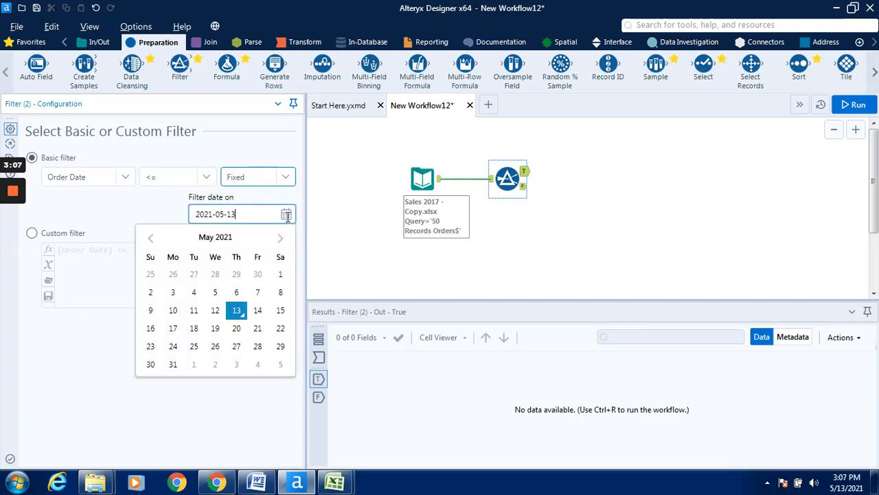
click(224, 241)
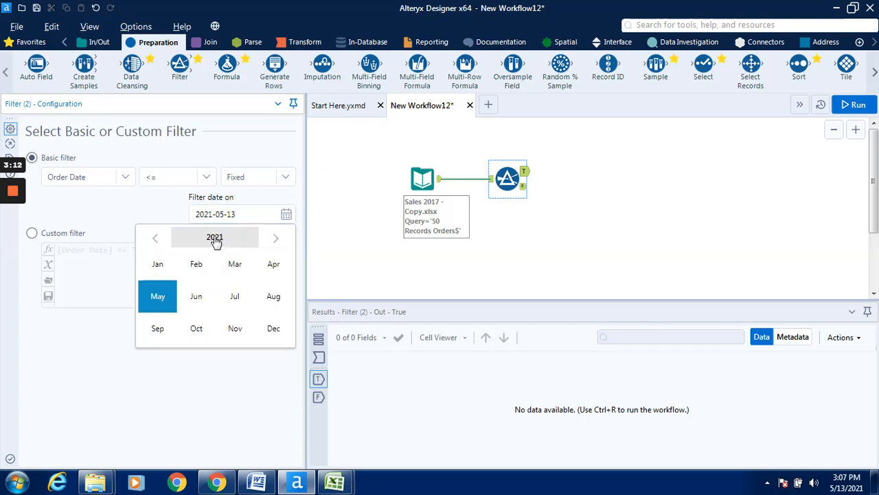
click(216, 240)
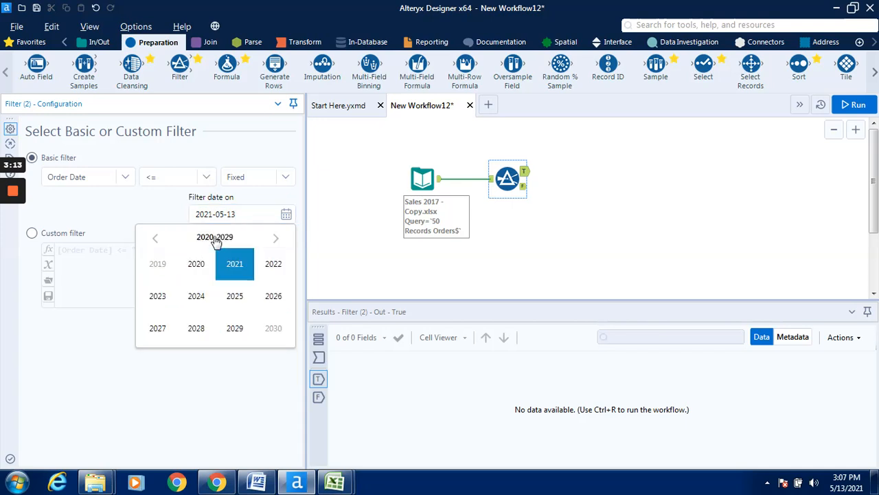
click(156, 238)
click(155, 238)
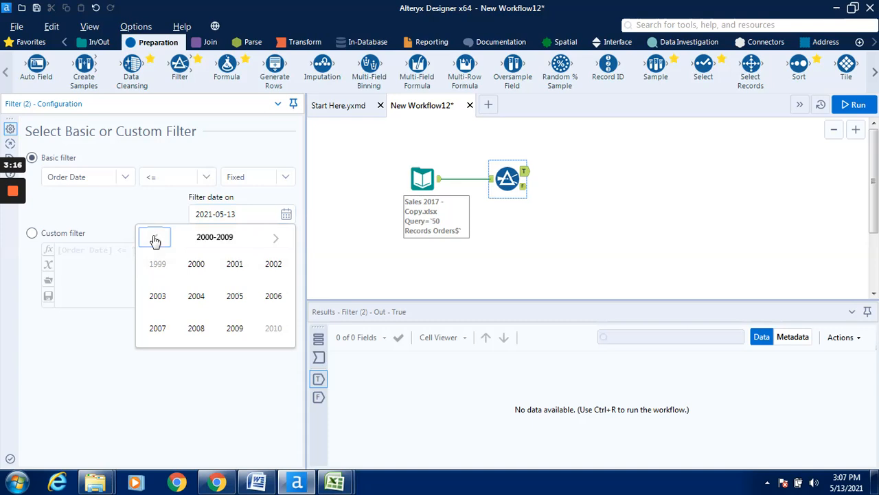
click(274, 241)
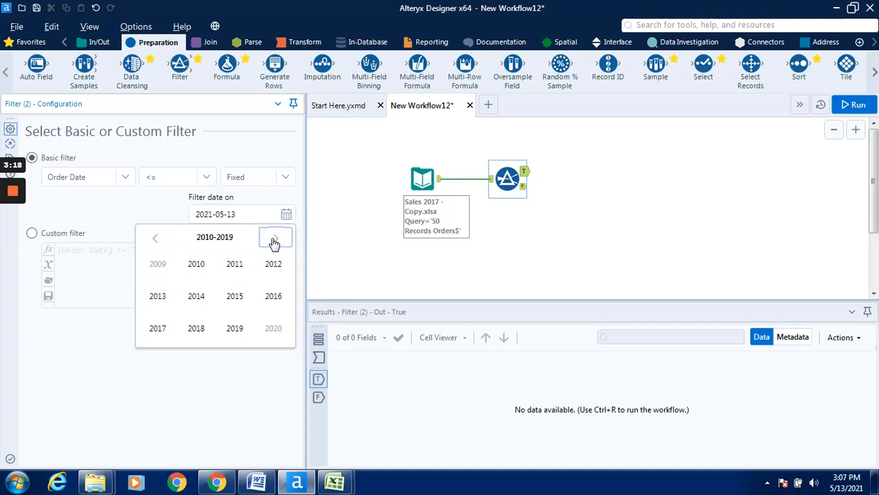
click(235, 297)
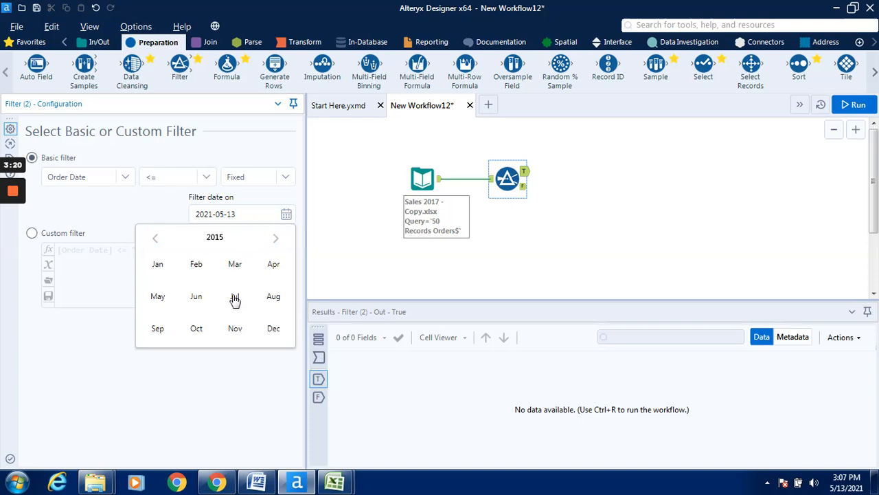
click(163, 304)
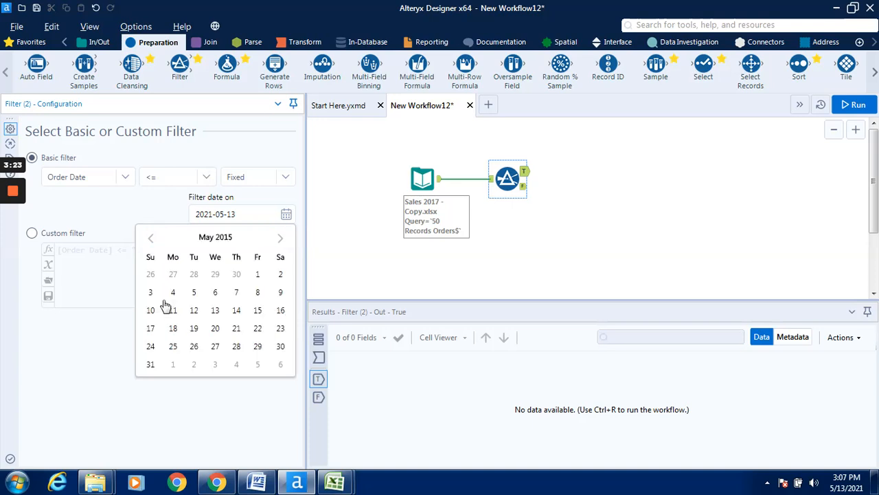
click(264, 280)
click(231, 412)
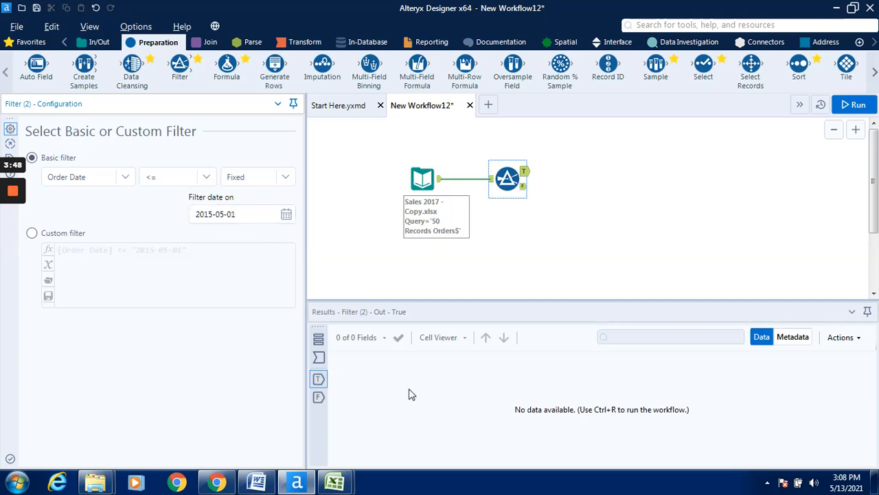
Run the workflow, dismiss the completion message and review the records in the Filter tool's True output against the filter date.
click(849, 103)
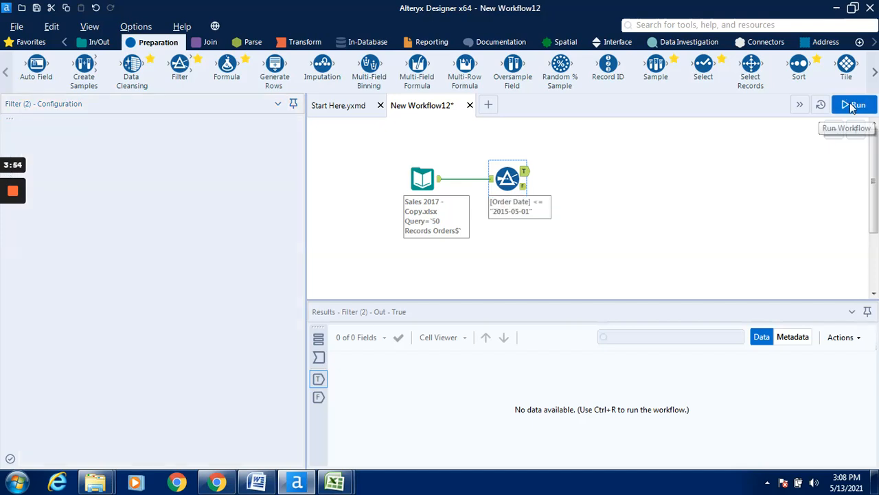
click(852, 105)
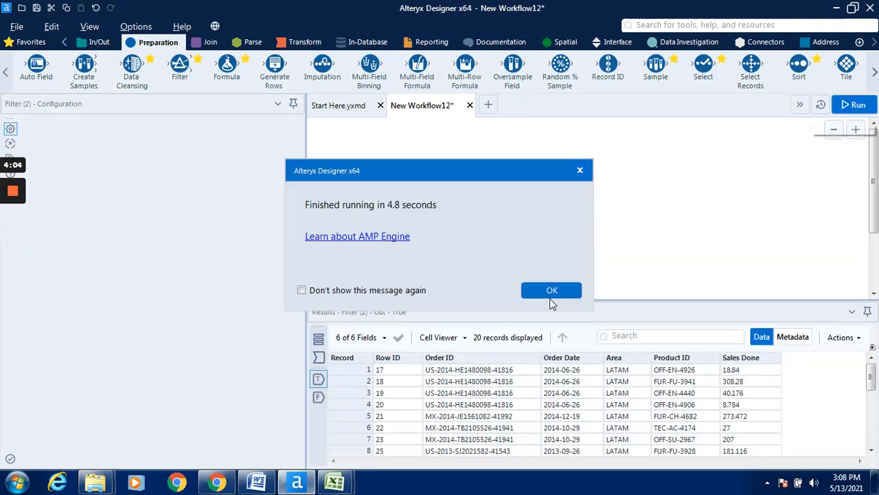
click(553, 290)
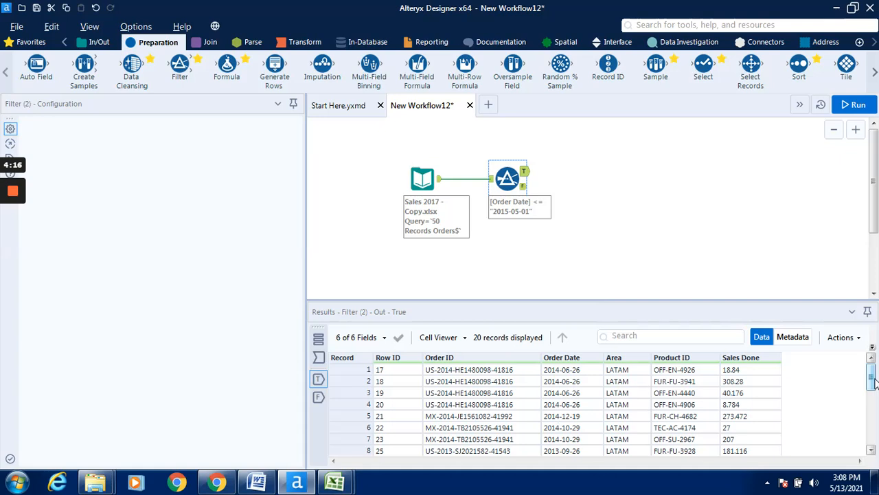
drag(873, 381, 877, 433)
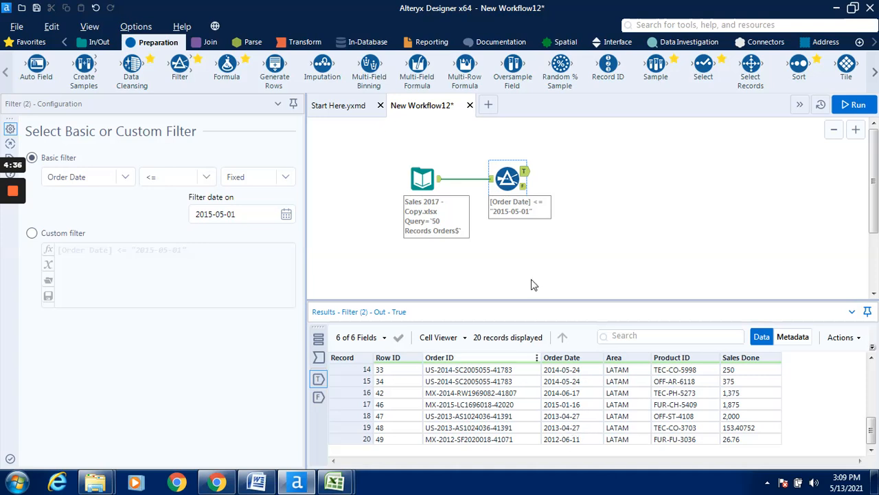
click(228, 213)
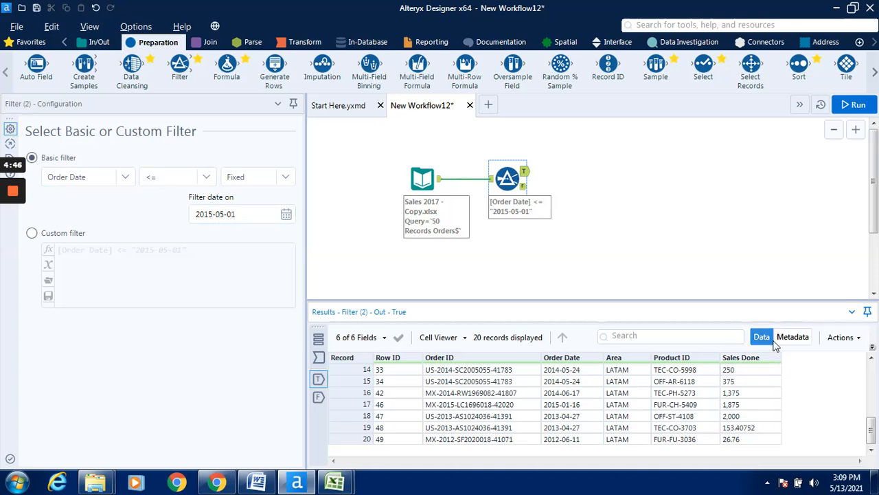
click(872, 377)
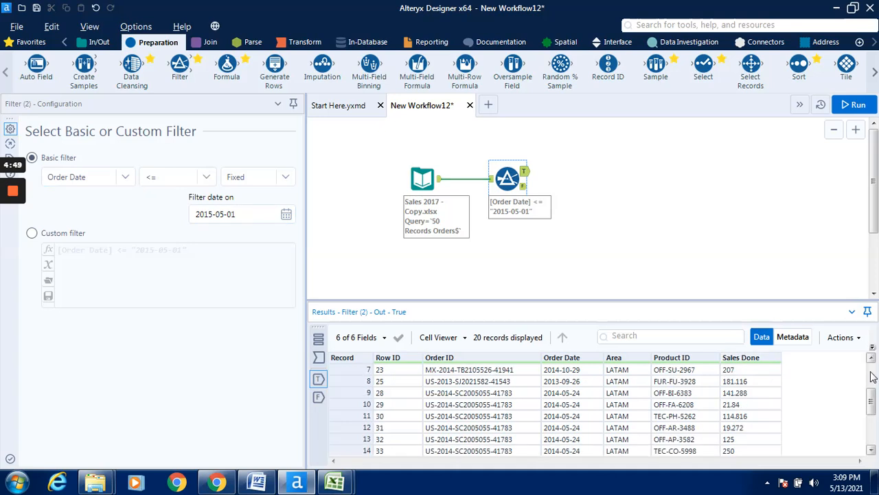
click(872, 378)
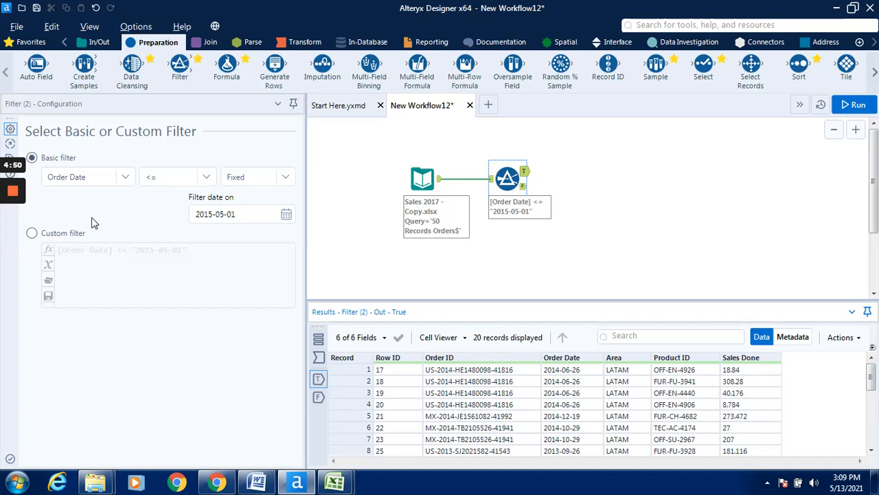
mouse_move(8, 197)
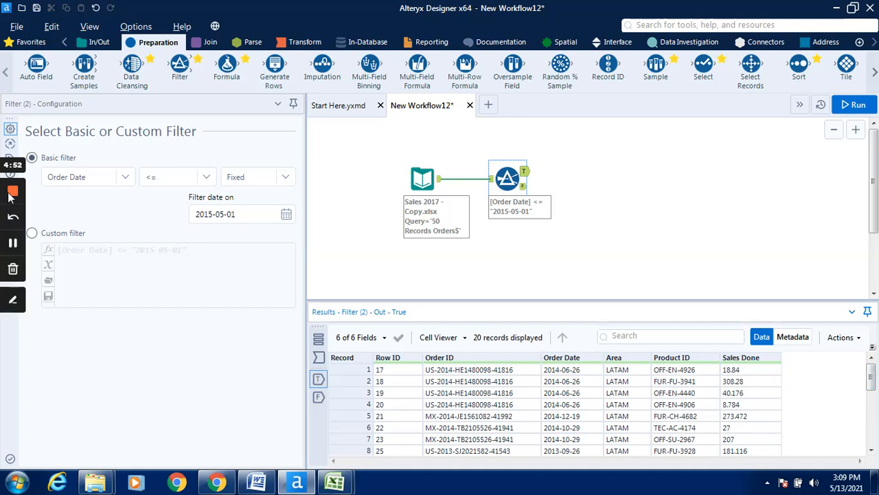